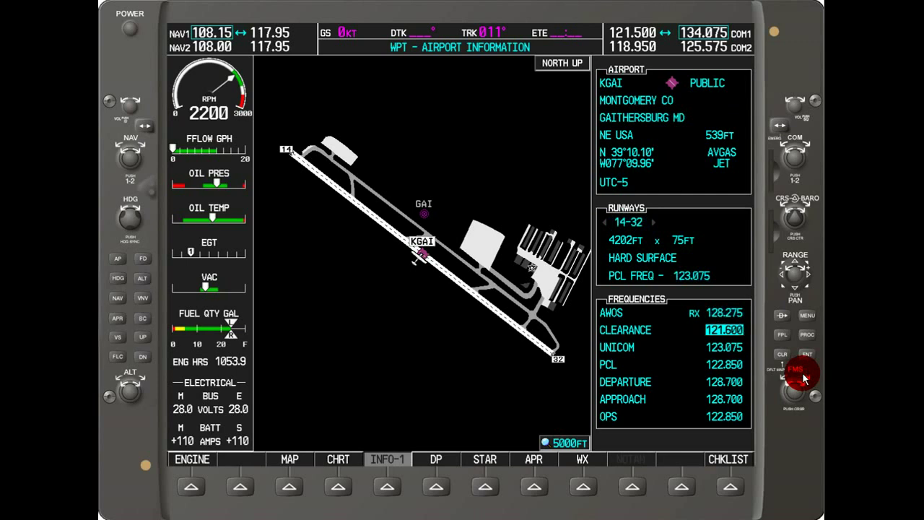
click(803, 378)
click(803, 378)
click(788, 380)
click(788, 379)
click(788, 379)
click(788, 379)
click(787, 380)
click(787, 380)
click(787, 380)
click(781, 355)
scroll(800, 374, down, 2)
Step: Switch to INFO-2 to show KGAI's directory with pattern altitudes 1539 and 1339 MSL
click(392, 476)
click(388, 488)
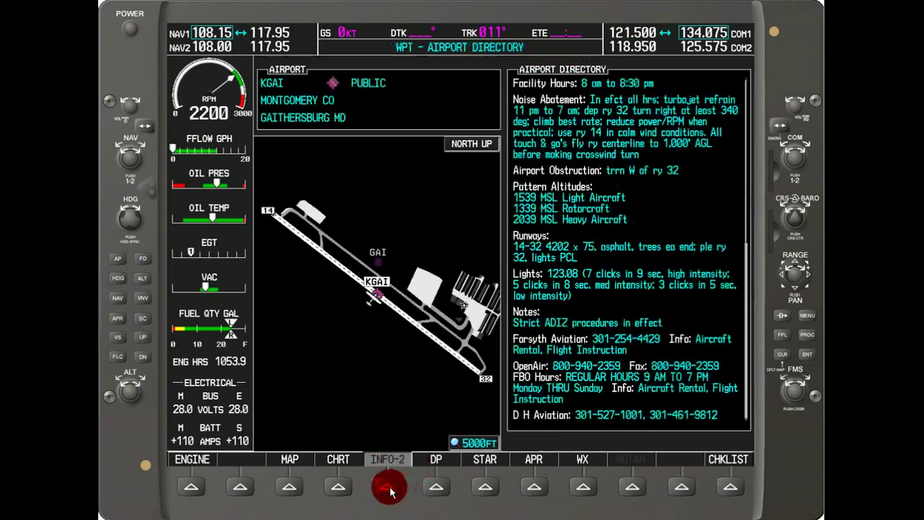
Step: Return to INFO-1, then leave KGAI's pages for the flight display at heading 053°
click(390, 482)
click(782, 354)
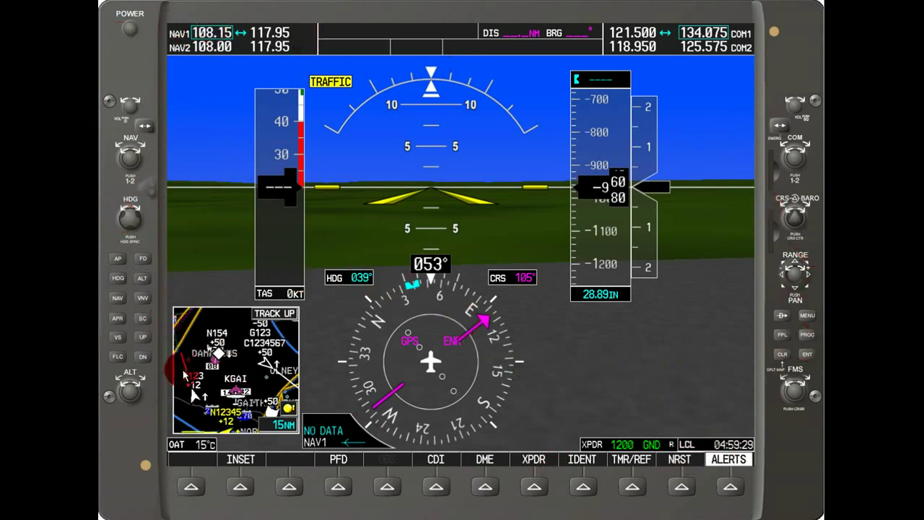
Step: Open the PFD's Nearest Airports window and scroll down the list from KGAI and back up
click(679, 488)
scroll(804, 386, down, 1)
scroll(804, 387, down, 1)
scroll(803, 387, down, 1)
scroll(804, 387, down, 3)
scroll(804, 388, down, 6)
scroll(803, 388, down, 8)
scroll(803, 387, down, 5)
scroll(790, 387, up, 5)
scroll(790, 386, up, 8)
scroll(790, 387, up, 6)
scroll(790, 387, up, 2)
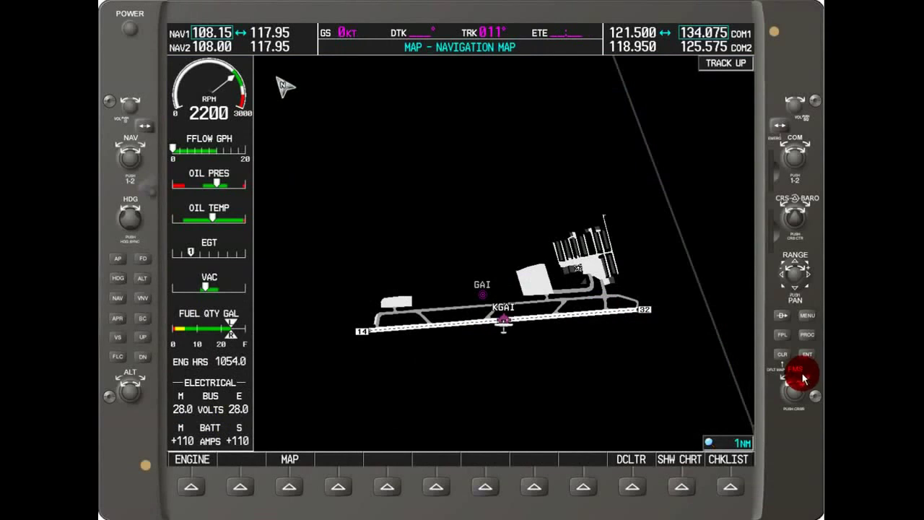
Step: Switch to the MFD's NRST airports page and select KIAD, Washington Dulles Int at 19.1 NM
click(802, 376)
scroll(805, 375, down, 4)
scroll(805, 375, down, 1)
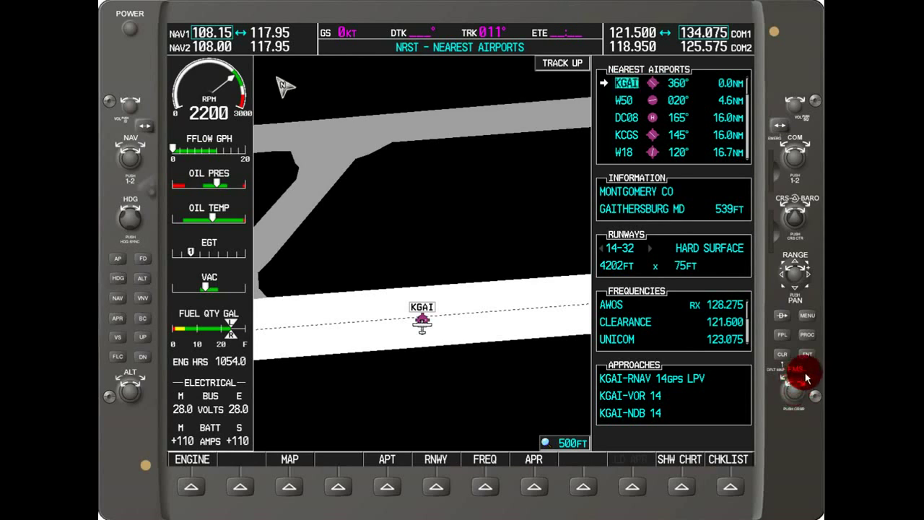
scroll(806, 377, down, 1)
scroll(800, 376, down, 1)
scroll(800, 375, down, 1)
scroll(800, 375, down, 1)
scroll(800, 375, down, 1)
scroll(800, 375, down, 1)
scroll(800, 375, down, 1)
scroll(800, 375, down, 1)
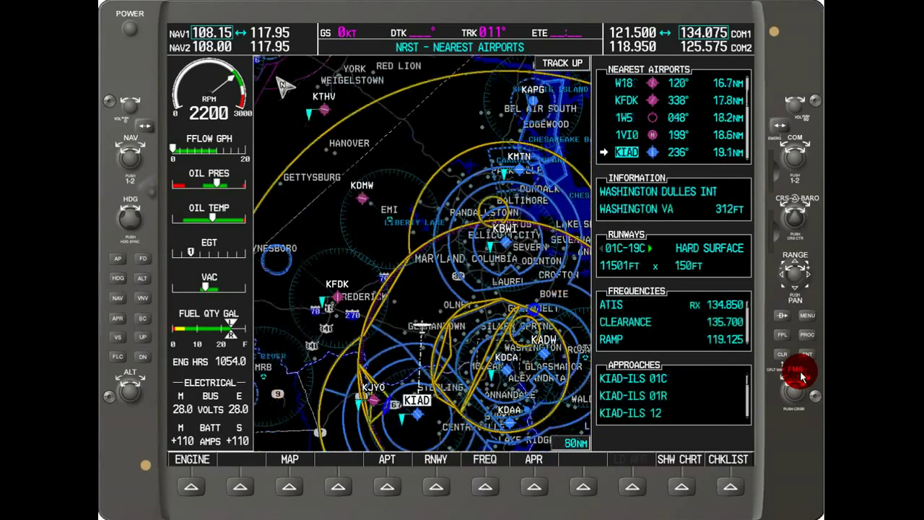
Step: Review KIAD's runways and load its ATIS 134.850 into the COM1 standby
click(436, 489)
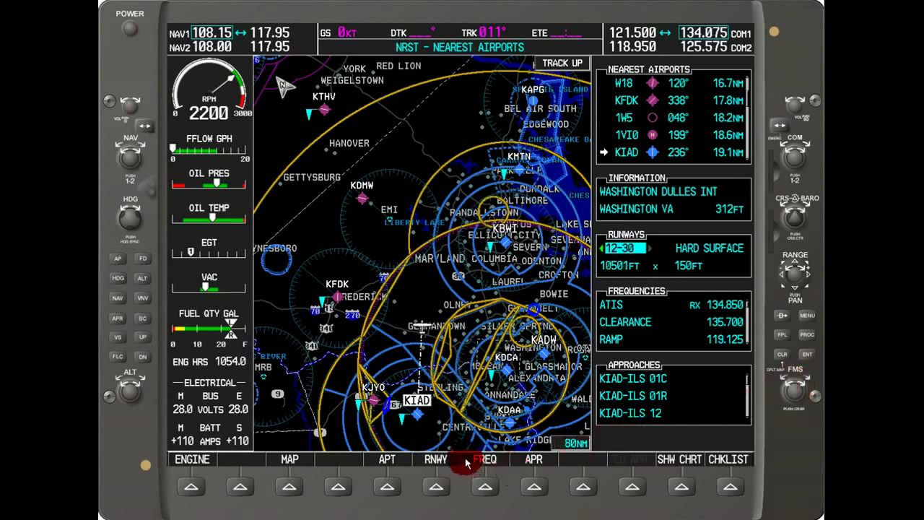
click(483, 489)
click(807, 354)
Step: Check KIAD's approaches, then return to the nearest list and select W18's runway details
click(536, 495)
click(388, 489)
scroll(797, 371, up, 4)
click(438, 486)
Step: Show W18's runway details on the nearest airports page
click(494, 489)
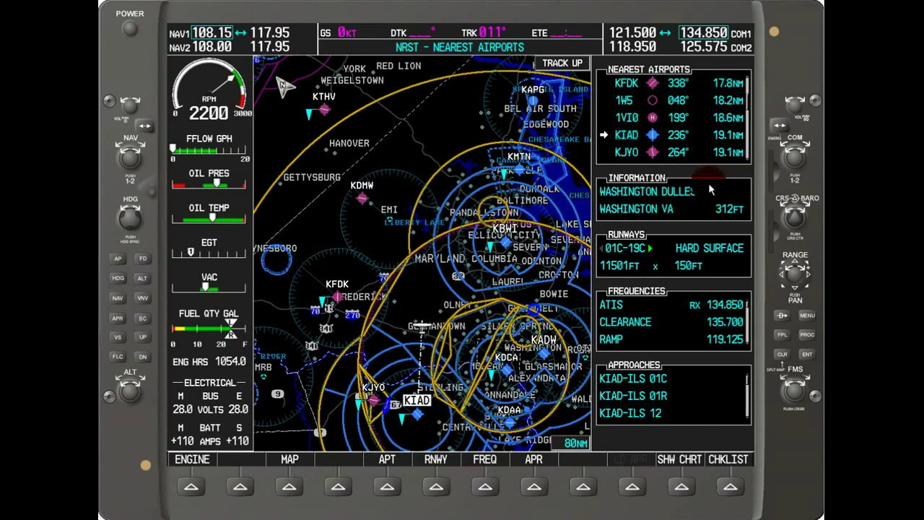
Step: Leave the nearest airports page and bring up the AUX System Setup page
click(779, 354)
click(798, 373)
click(802, 376)
click(802, 375)
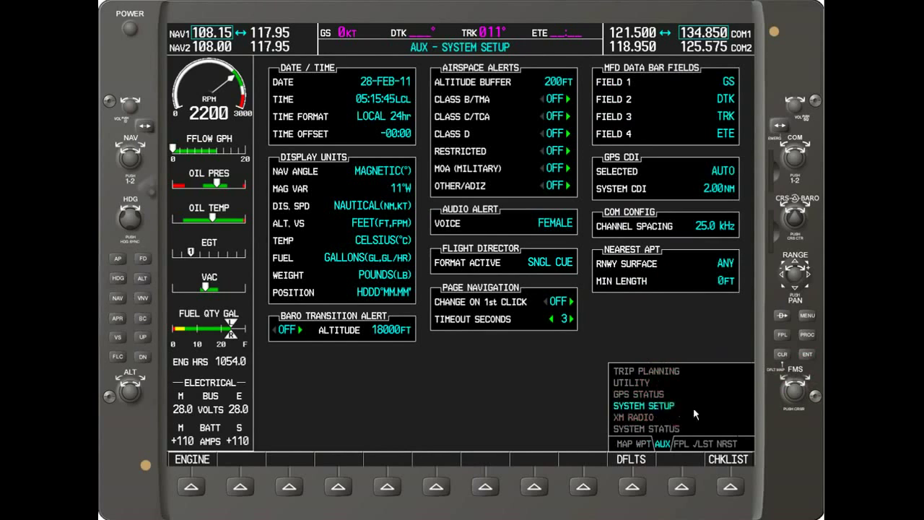
click(793, 393)
Step: Set the Nearest Apt runway surface filter to HARD ONLY
click(799, 374)
click(802, 372)
scroll(802, 372, down, 9)
scroll(802, 375, down, 10)
scroll(802, 372, down, 3)
click(603, 237)
scroll(800, 388, down, 1)
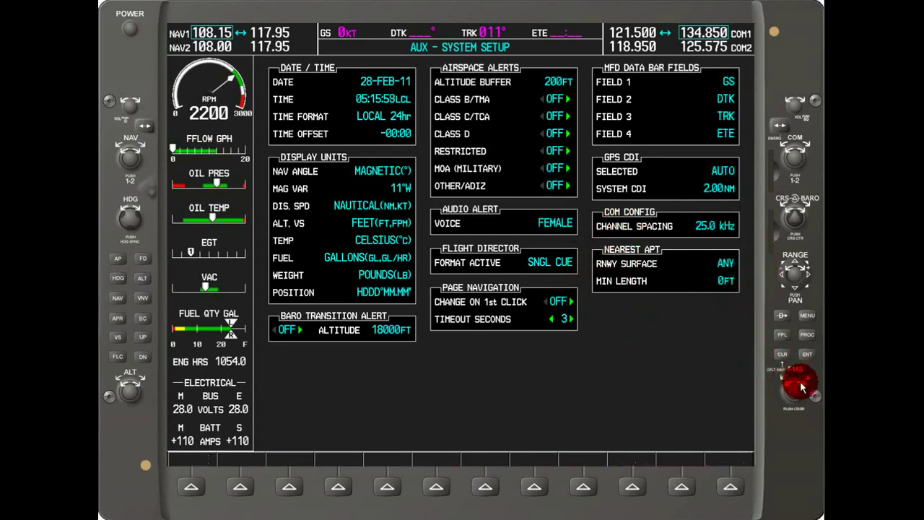
scroll(800, 388, down, 1)
click(805, 354)
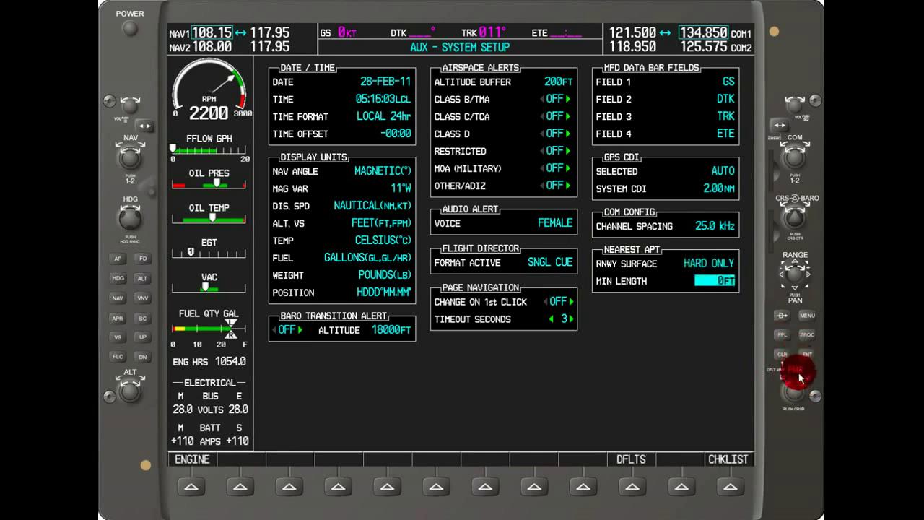
Step: Set the Nearest Apt minimum runway length to 2000 ft
scroll(800, 379, down, 1)
scroll(802, 380, down, 1)
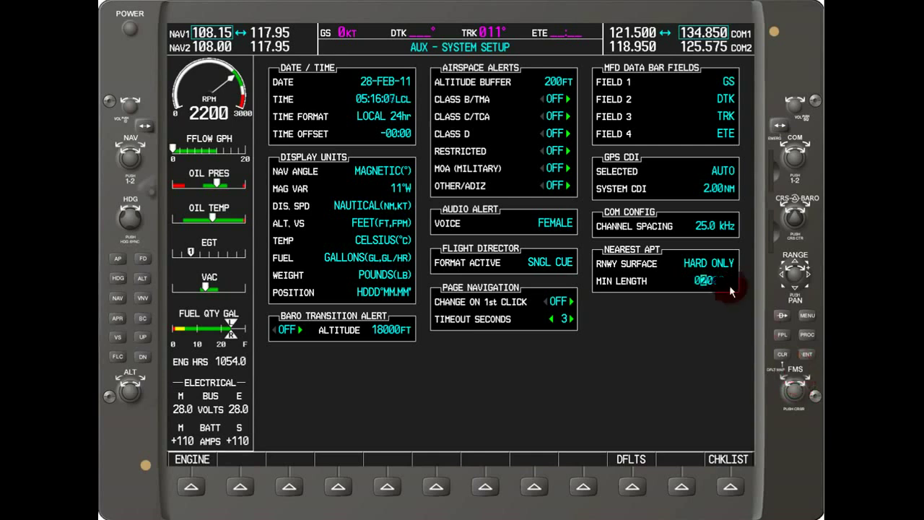
click(807, 354)
click(780, 355)
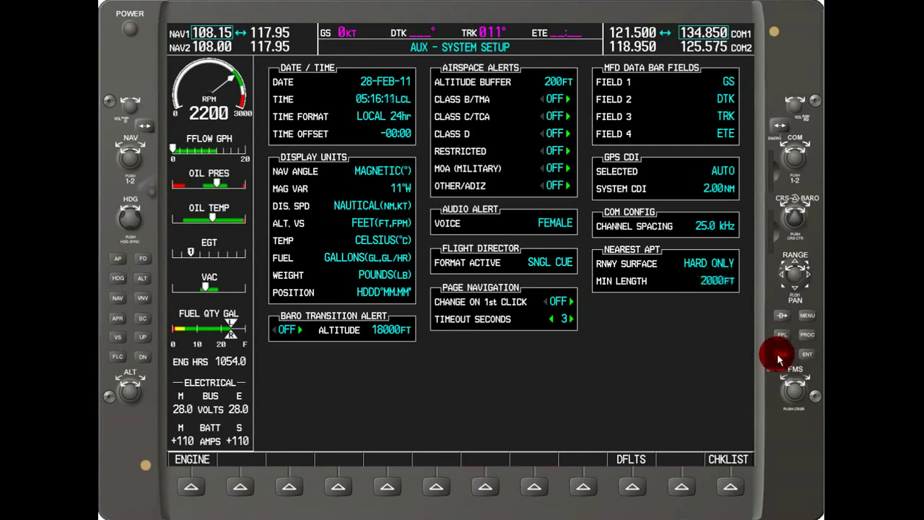